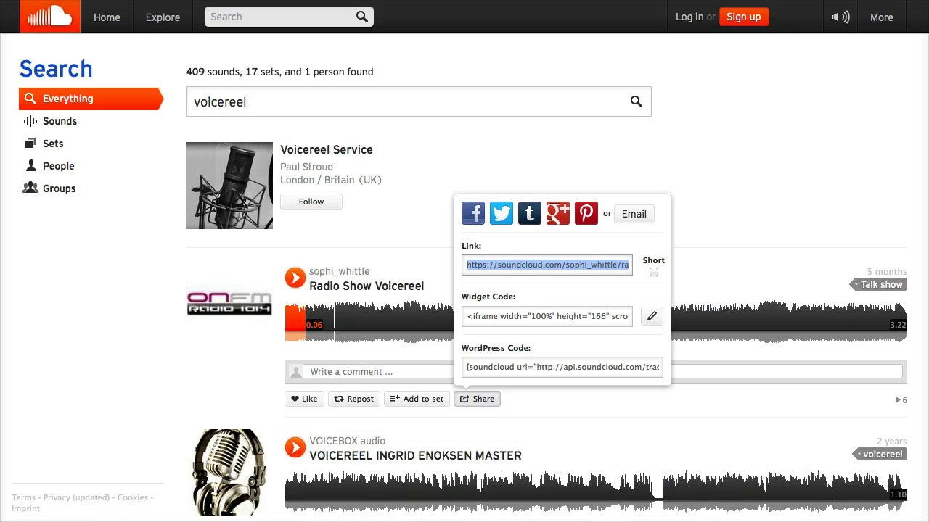
Close the Radio Show Voicereel share popup and scroll down to the VOICEREEL MEGAMIX track.
click(439, 154)
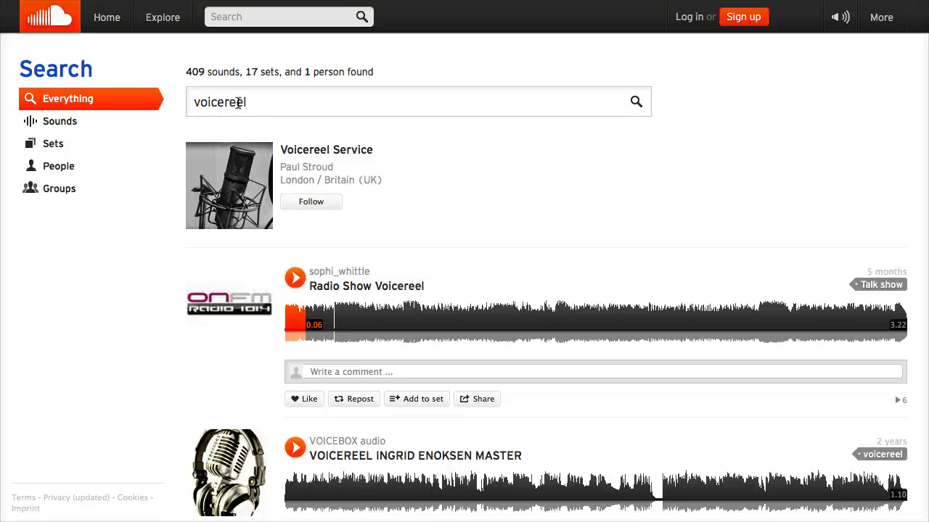
scroll(301, 114, down, 5)
scroll(301, 114, down, 5)
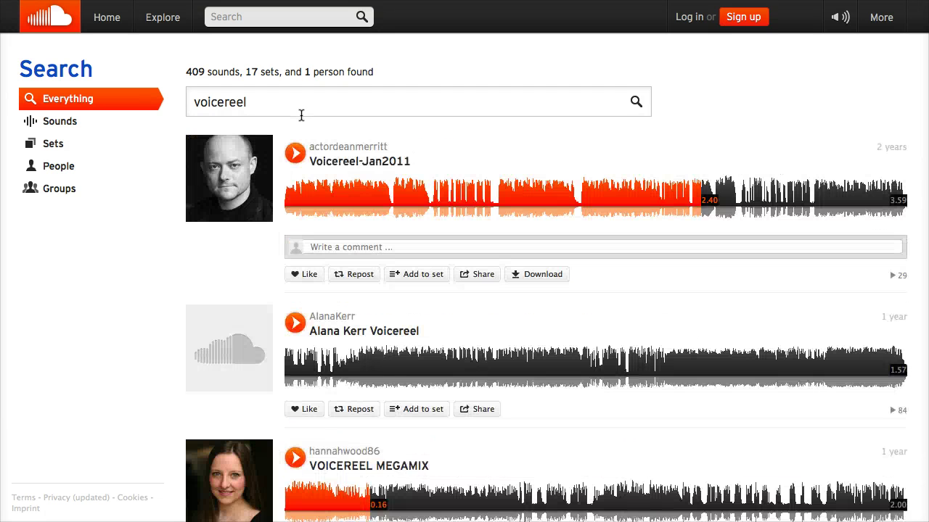
scroll(301, 115, down, 1)
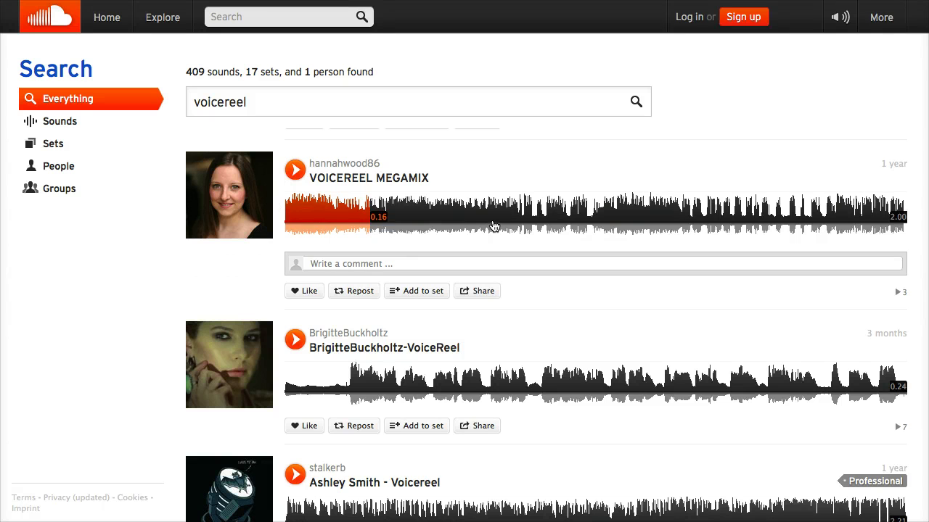
Copy the VOICEREEL MEGAMIX track link from its Share popup, then close the popup.
click(479, 296)
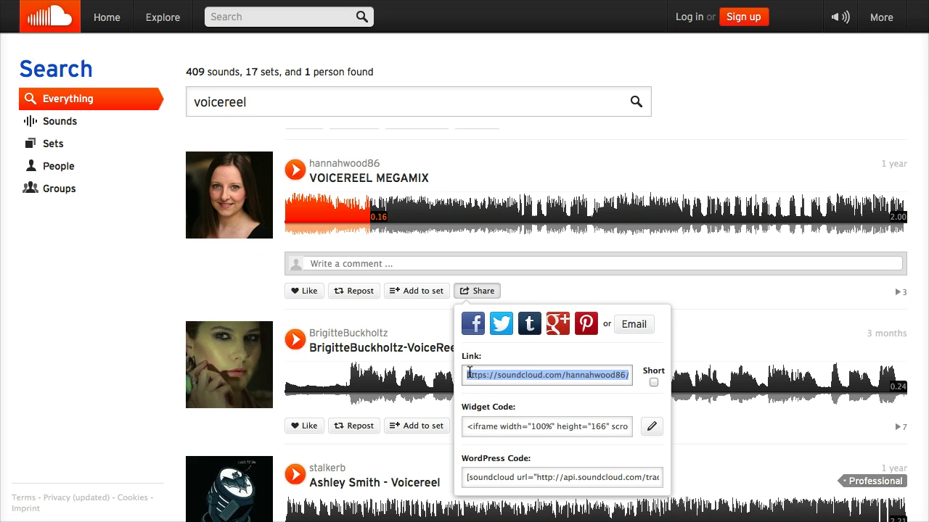
right_click(551, 375)
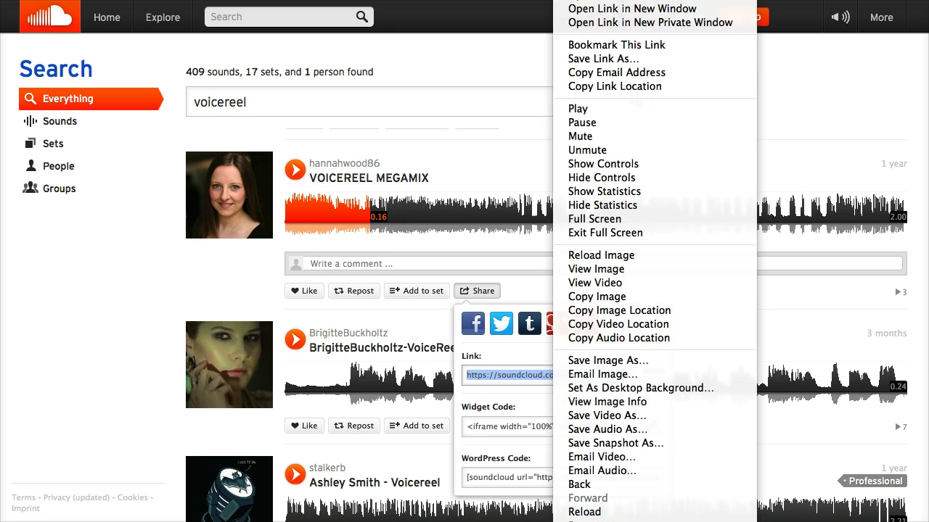
click(551, 337)
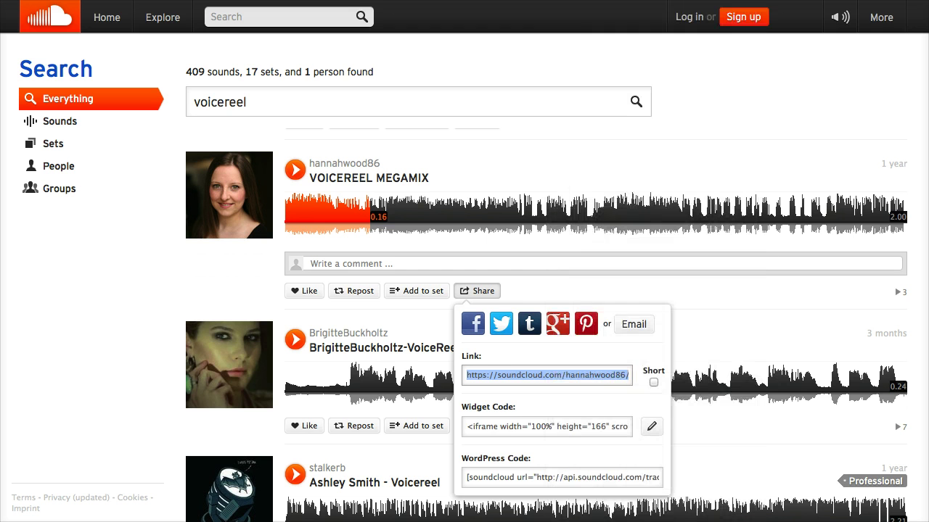
click(637, 285)
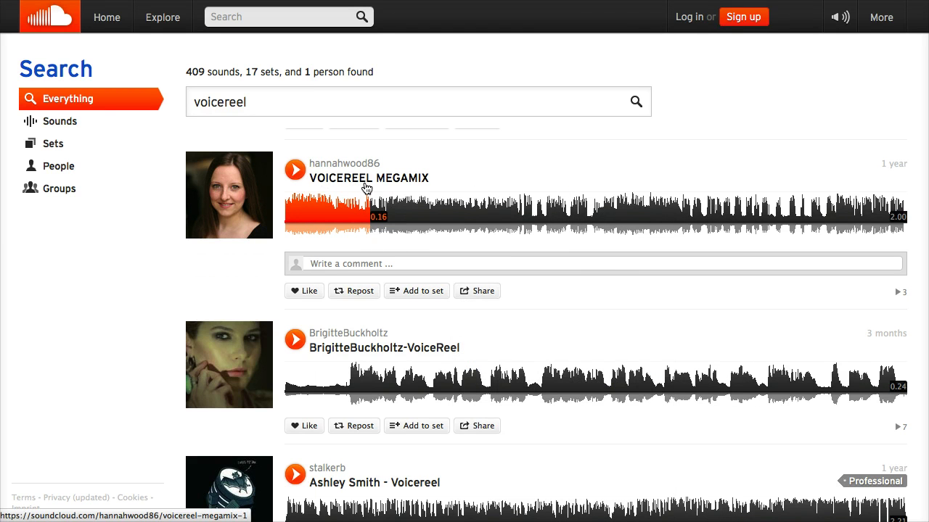
scroll(284, 198, up, 1)
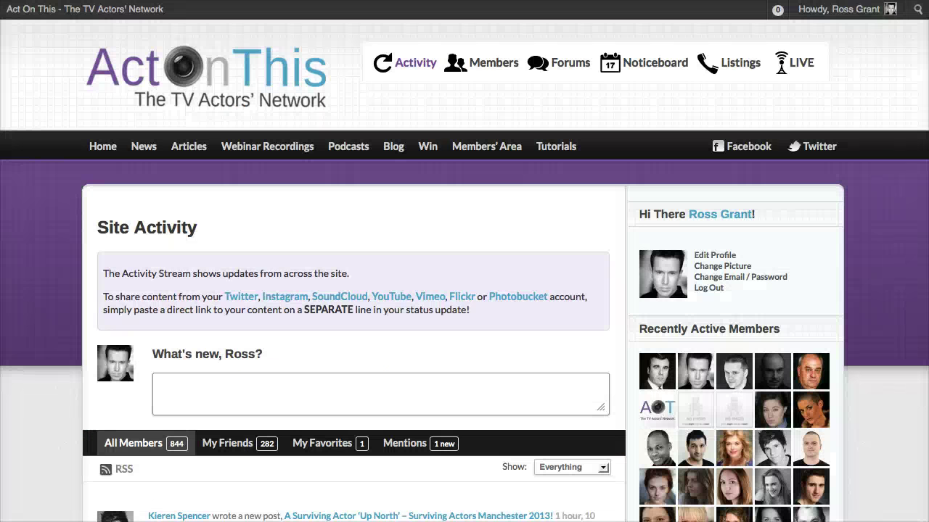
Post 'Testing out a voicereel embed.' with the MEGAMIX SoundCloud link pasted on the next line.
scroll(352, 242, down, 3)
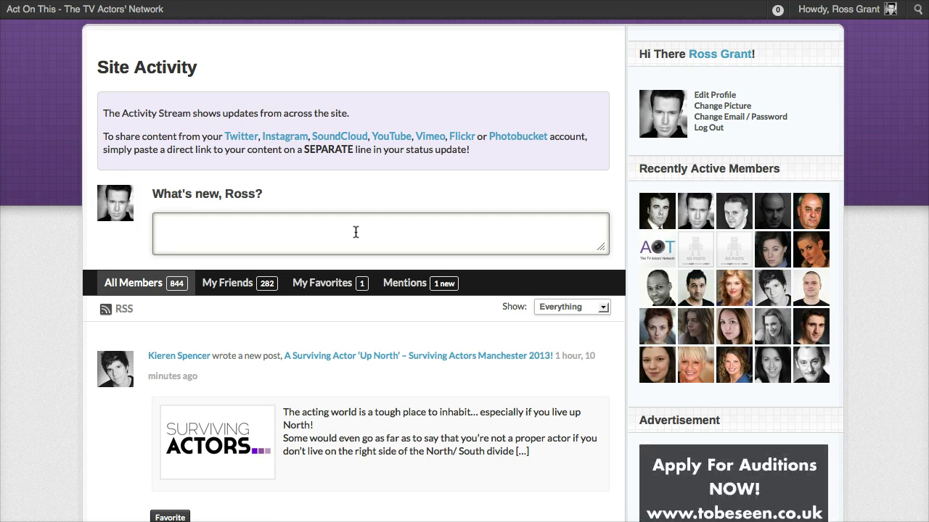
click(419, 230)
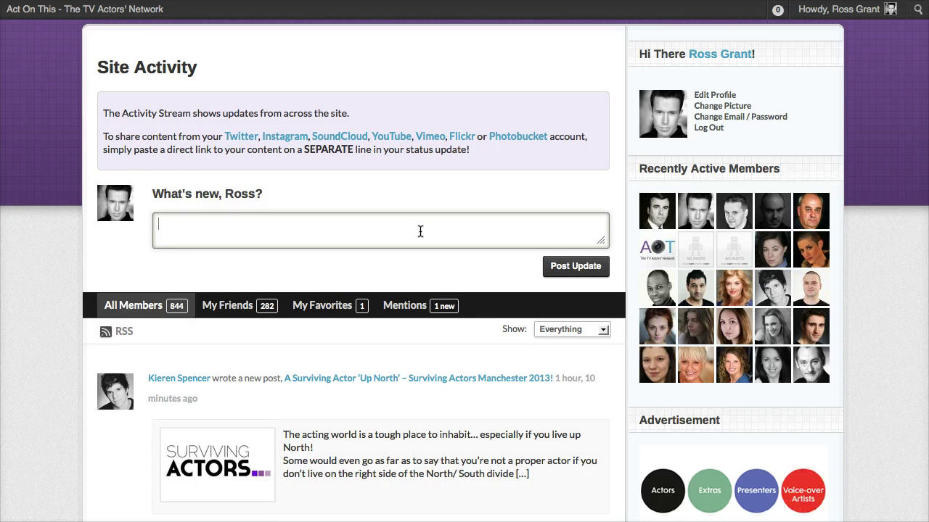
text(Testing )
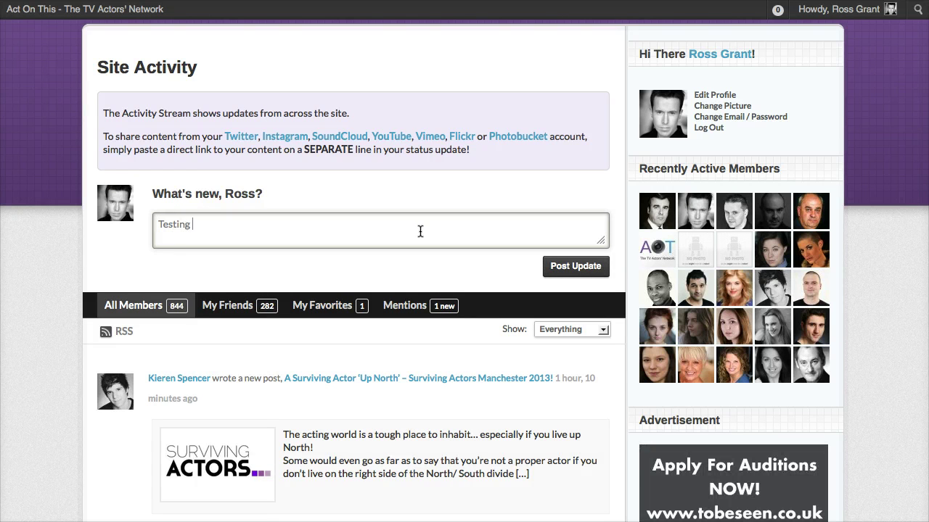
text(out a voic)
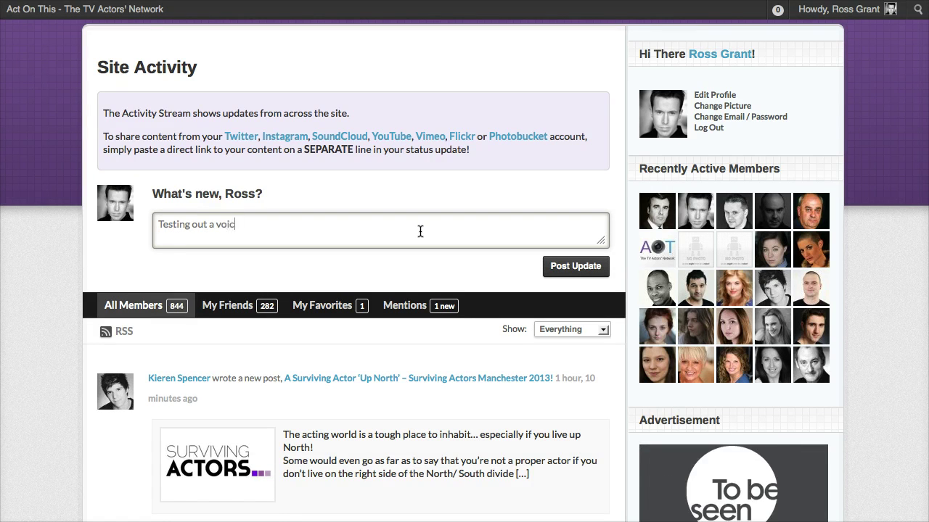
text(ereel e)
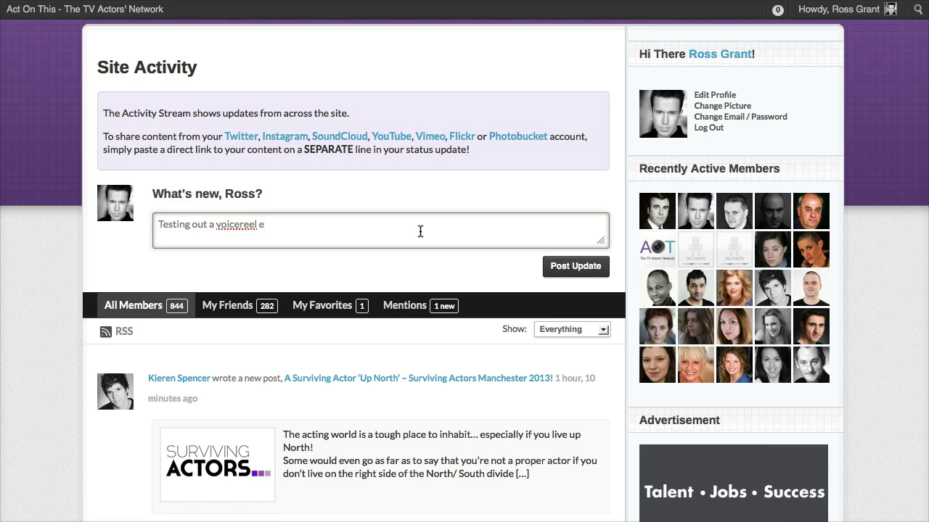
text(mbed)
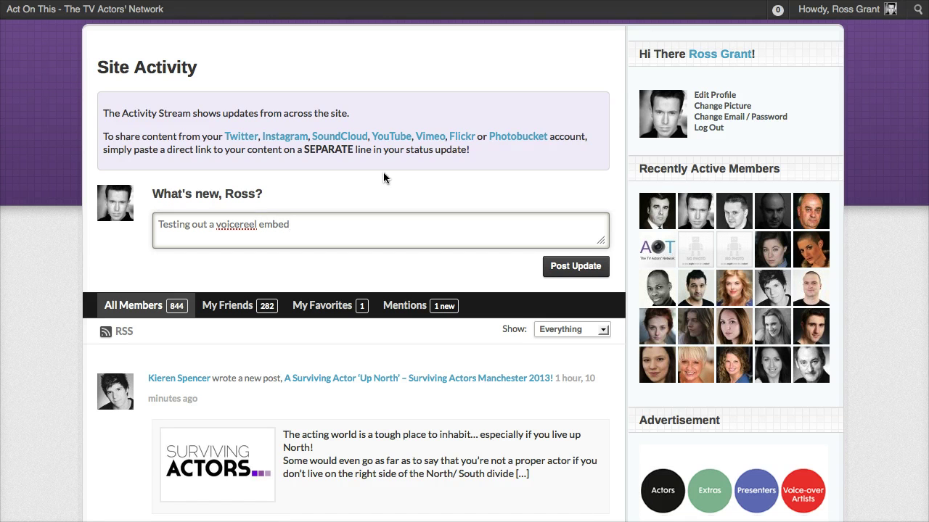
right_click(244, 238)
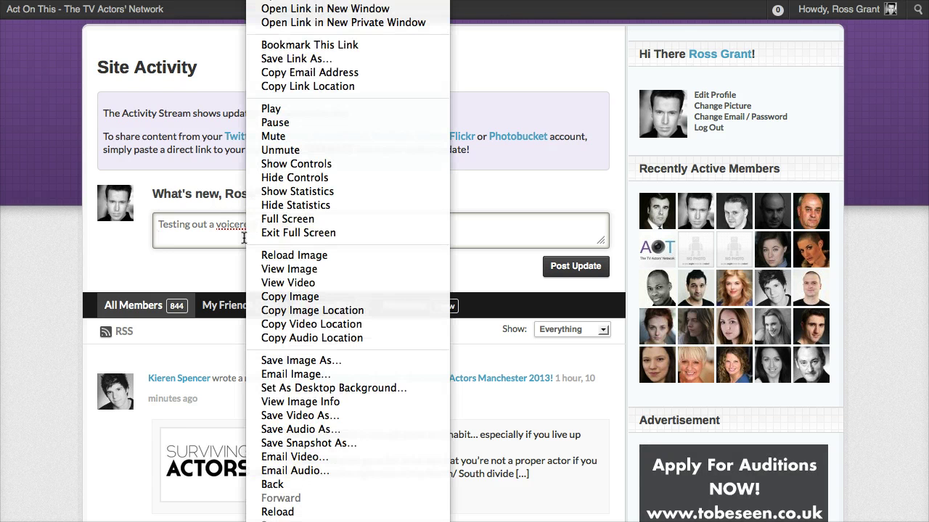
text(https://soundcloud.com/hannahwood86/voicereel-megamix-1)
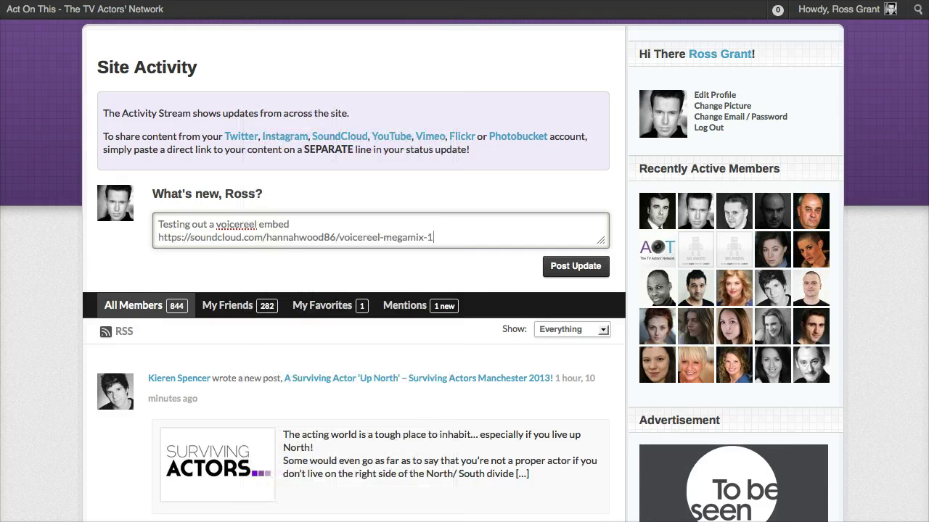
click(315, 224)
scroll(316, 224, up, 1)
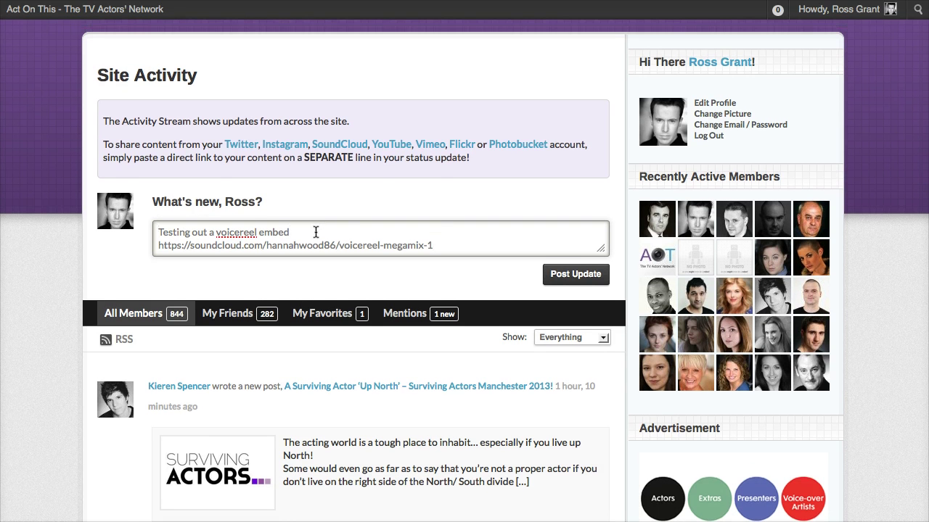
text(.)
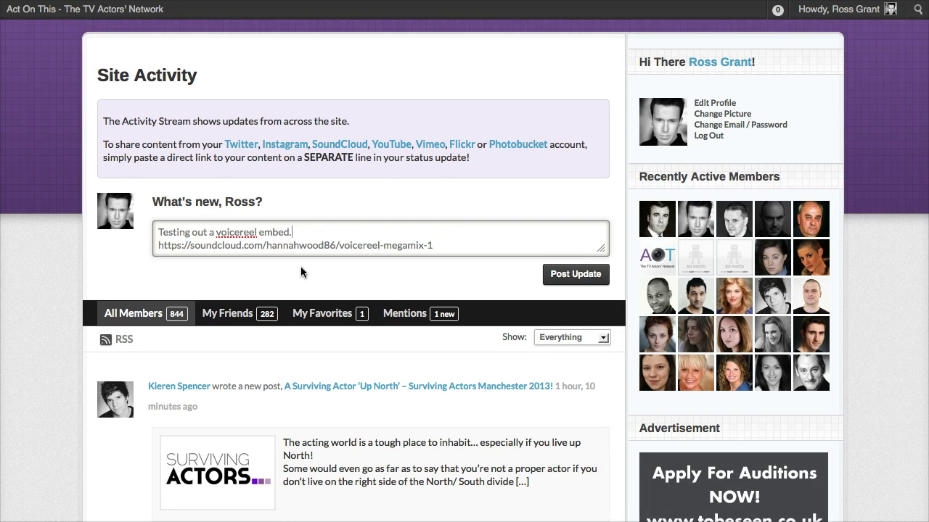
click(575, 274)
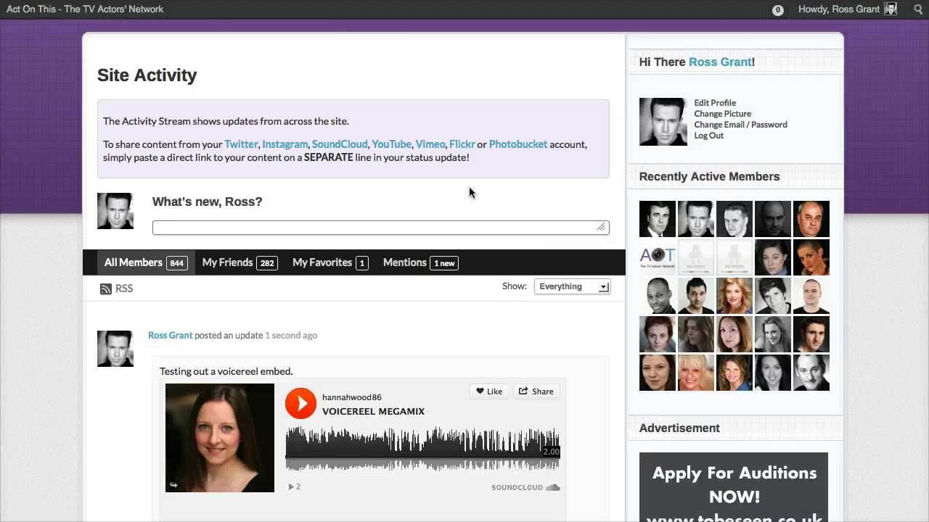
Scroll down to inspect the new post's embedded VOICEREEL MEGAMIX player, then back to the top.
scroll(468, 193, down, 5)
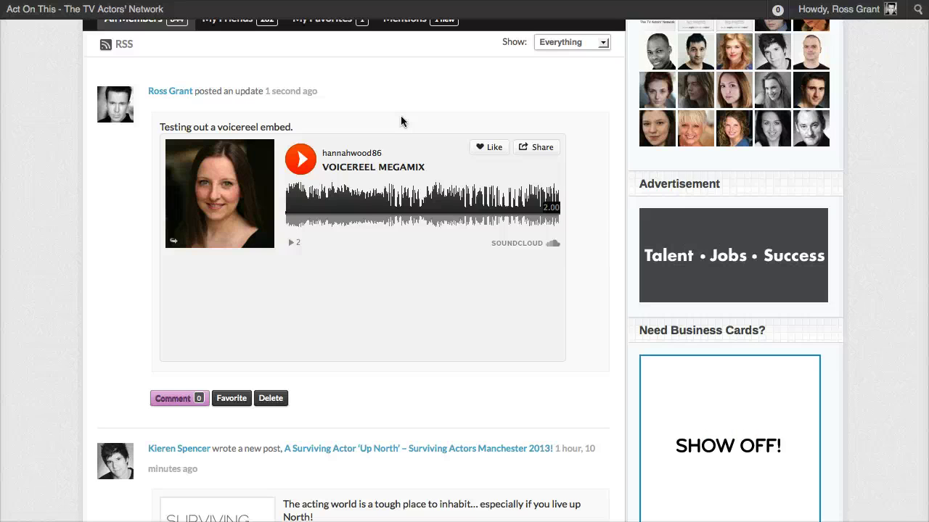
scroll(487, 118, up, 5)
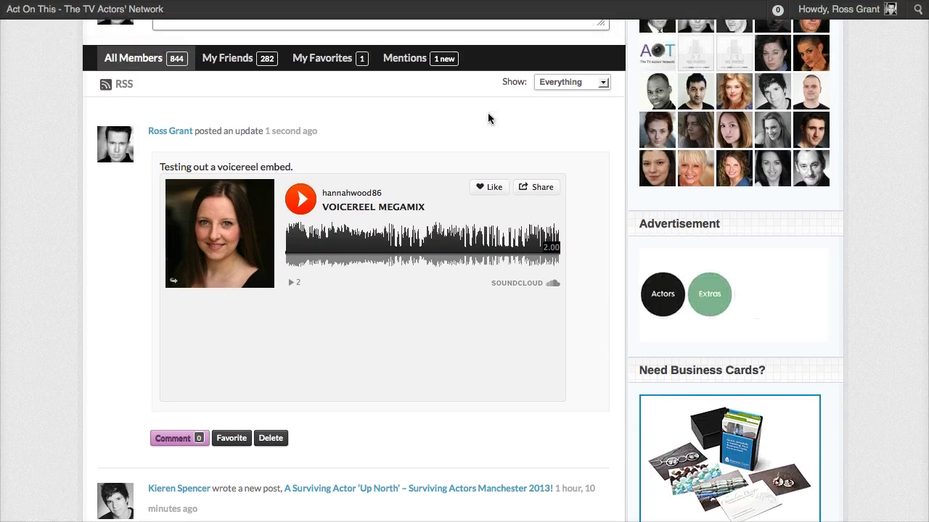
scroll(488, 118, up, 4)
scroll(487, 118, up, 2)
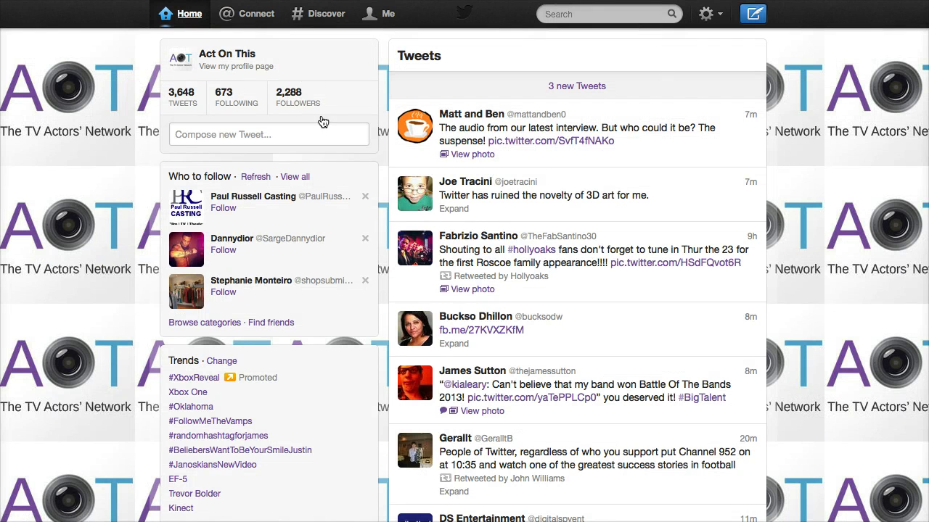
Find the Casting Days tweet about Manchester showcases and open it on its own page.
click(251, 26)
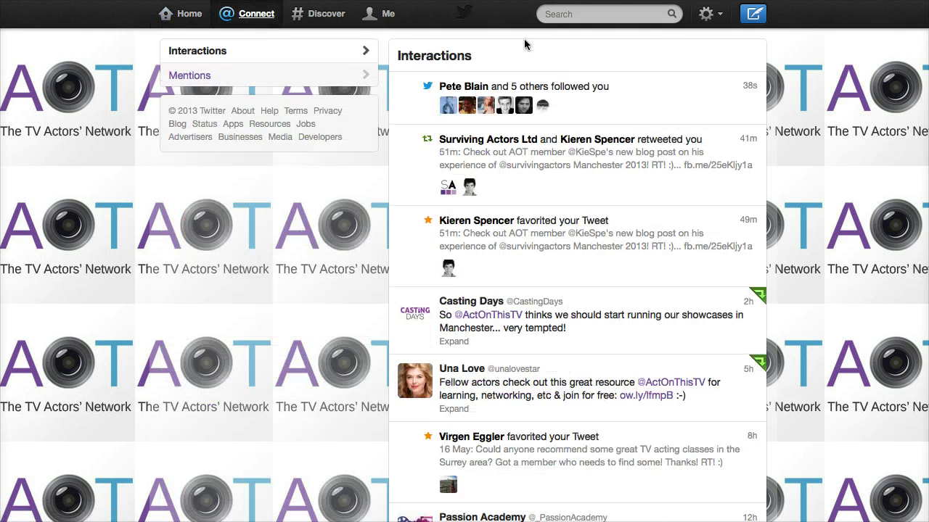
scroll(560, 69, down, 2)
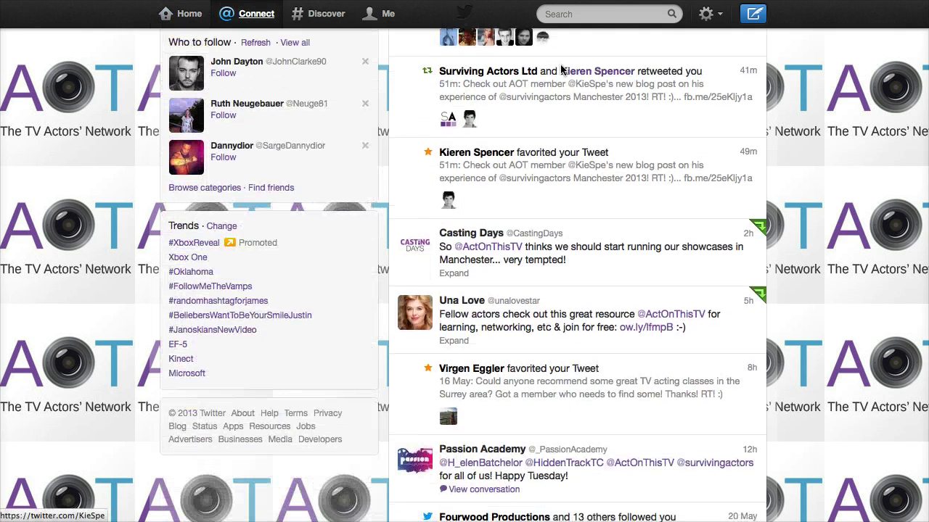
scroll(560, 69, down, 2)
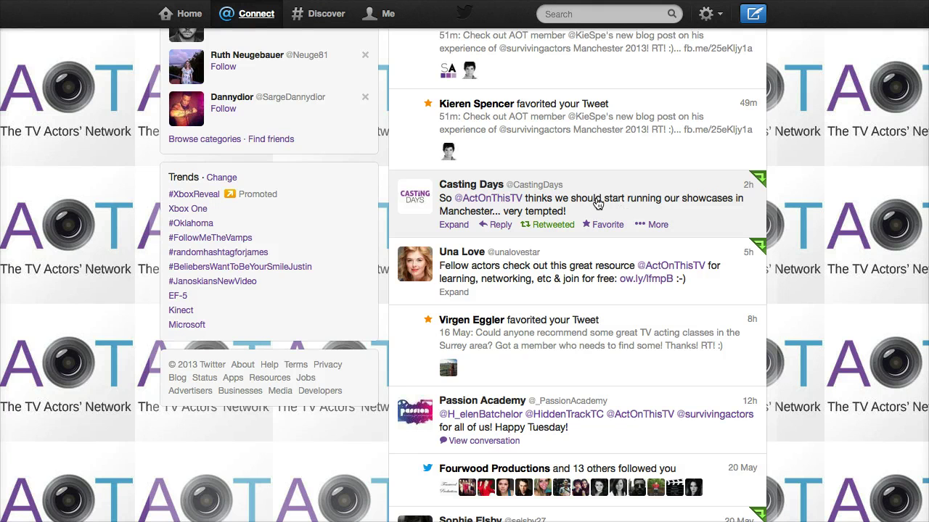
click(749, 193)
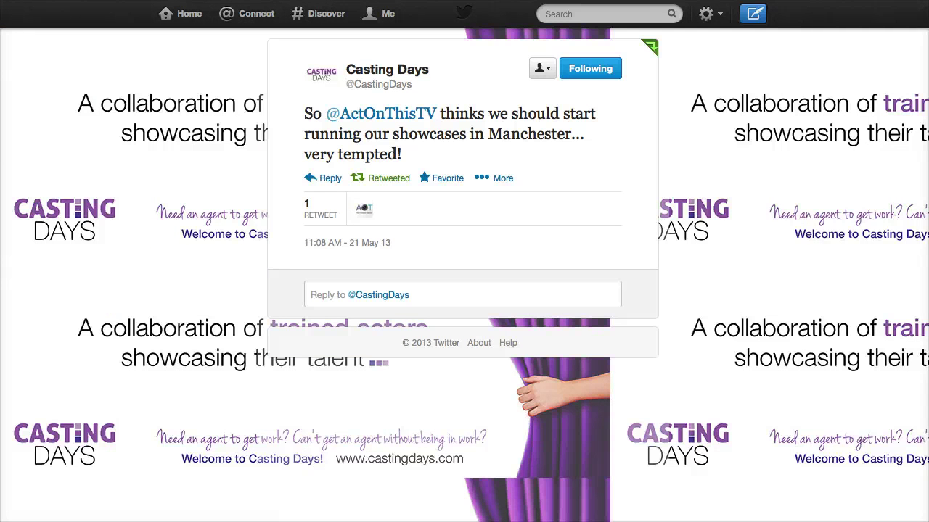
Copy the Casting Days tweet's web address from the address bar.
key(super+l)
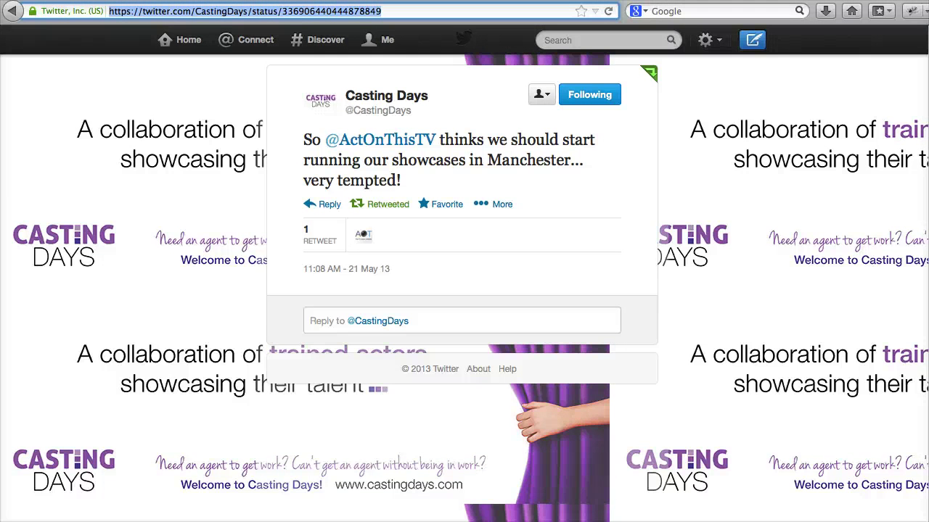
key(Escape)
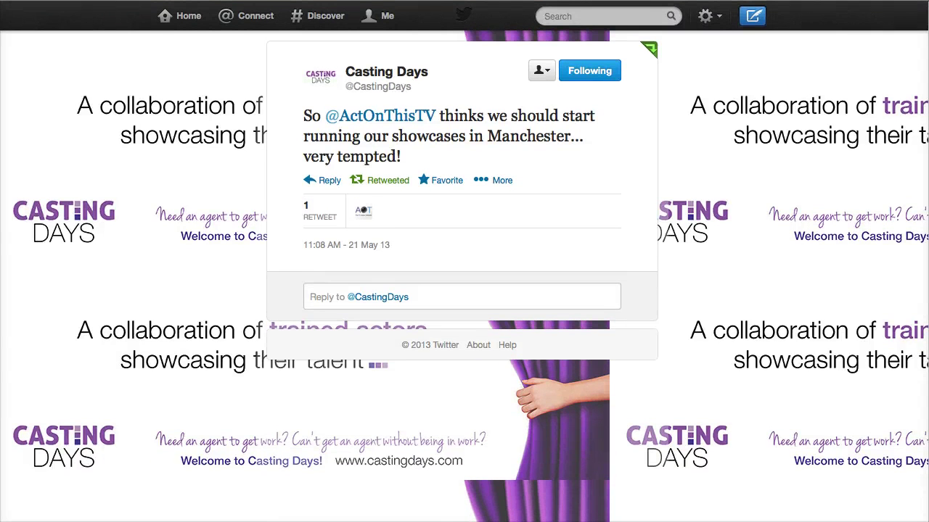
right_click(285, 4)
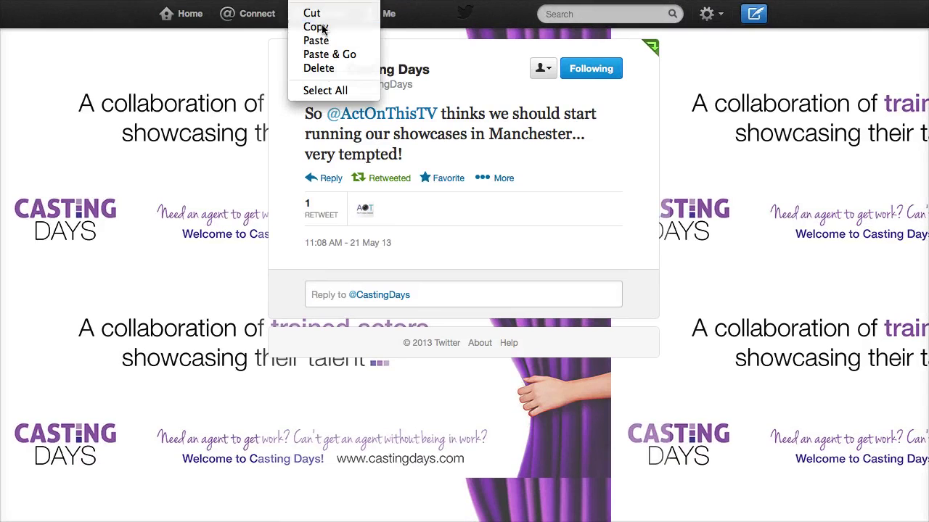
click(321, 27)
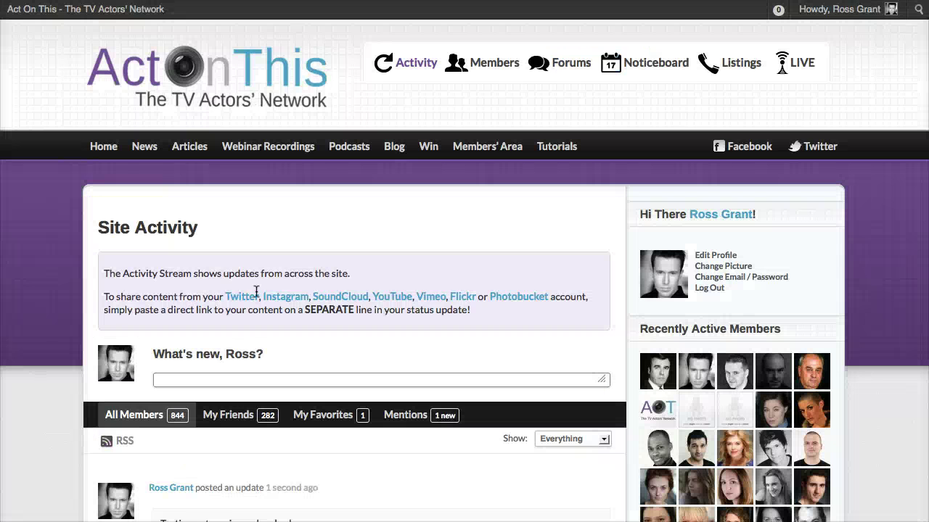
click(292, 380)
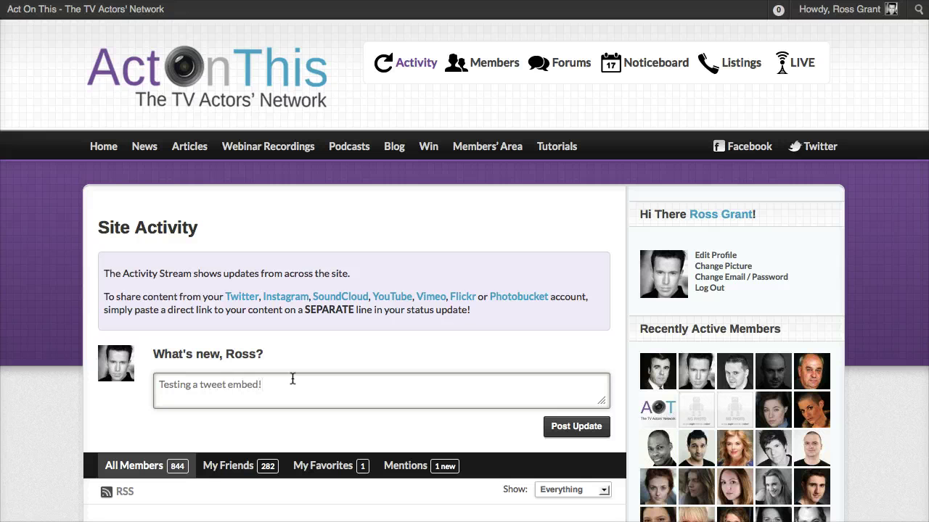
Paste the tweet link on the second line under 'Testing a tweet embed!' and post the update.
click(206, 402)
right_click(206, 402)
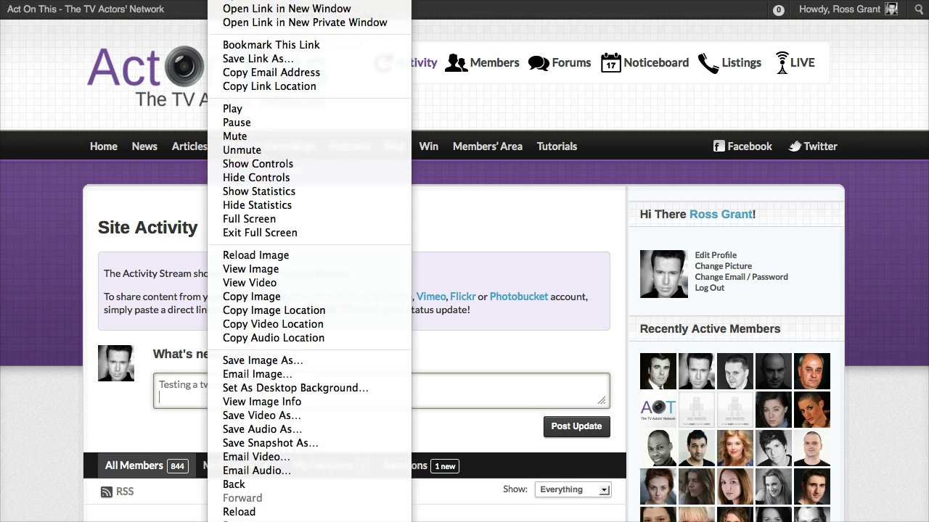
click(217, 512)
click(562, 438)
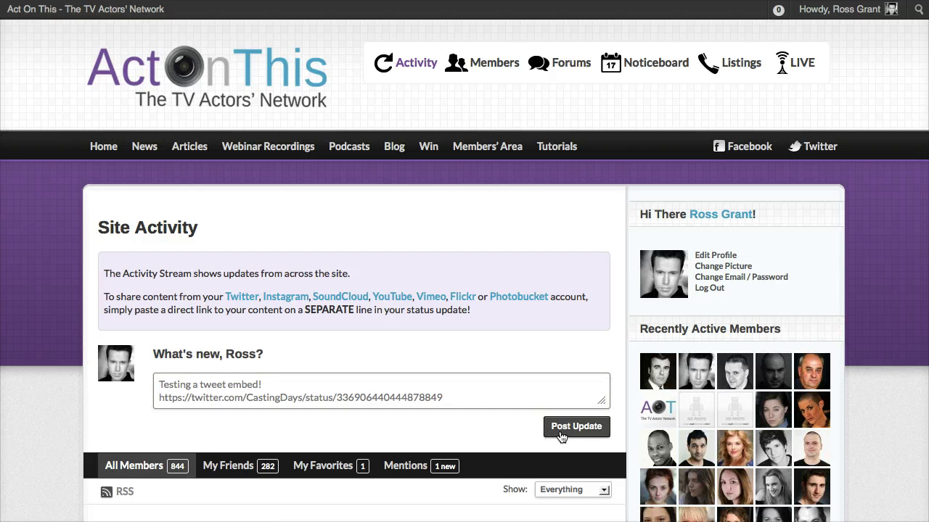
scroll(558, 435, down, 5)
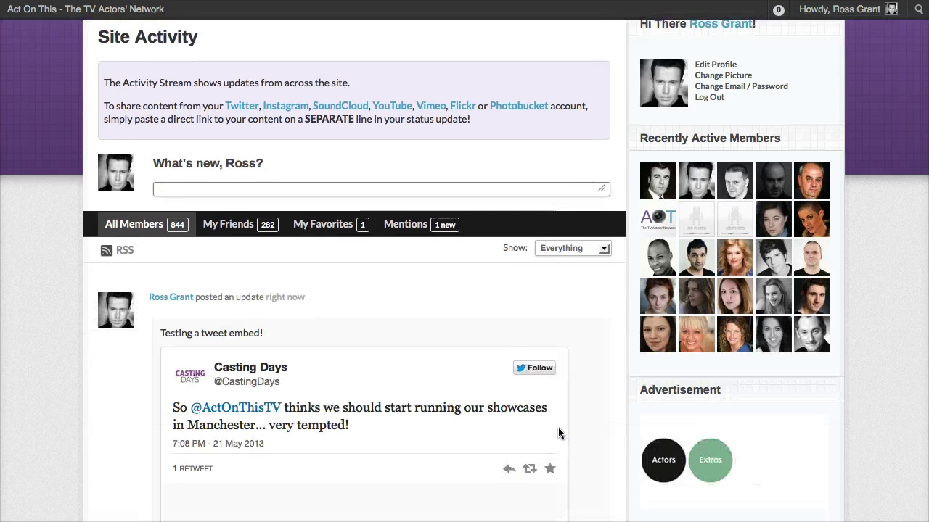
scroll(558, 427, down, 2)
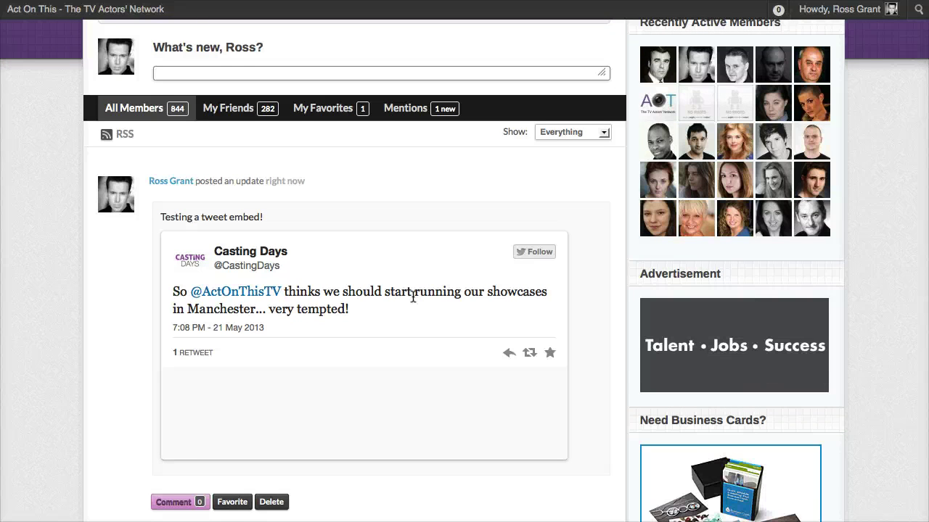
Load More older activity and scroll down to the post with the David Brent YouTube video.
scroll(413, 296, down, 10)
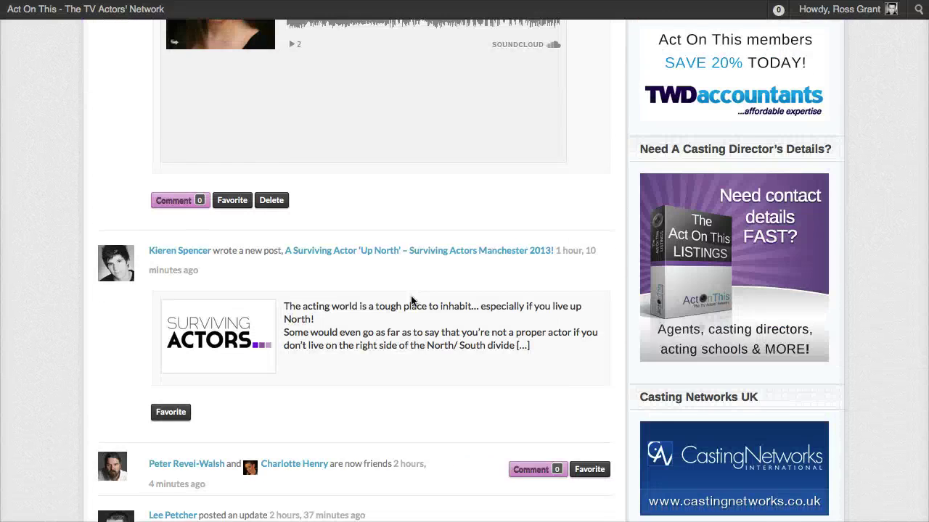
scroll(411, 299, down, 15)
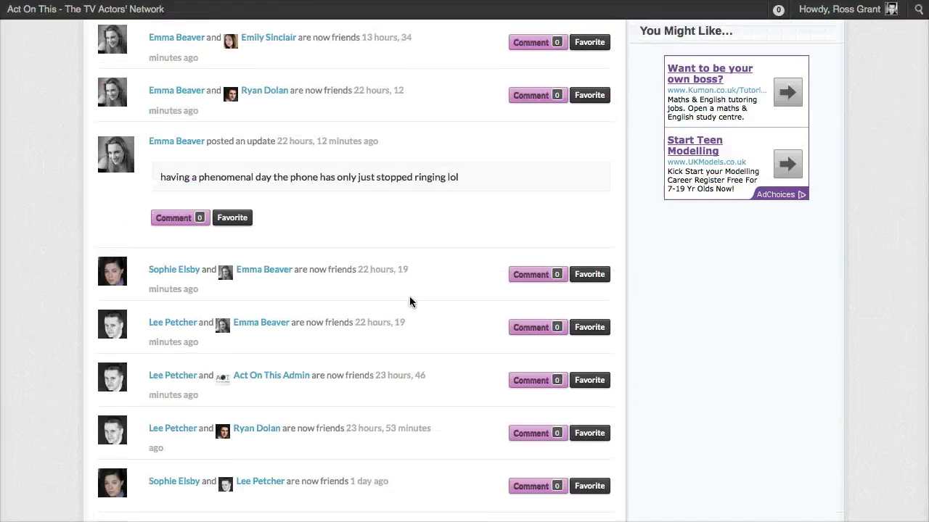
scroll(409, 302, down, 10)
scroll(408, 302, up, 3)
click(359, 206)
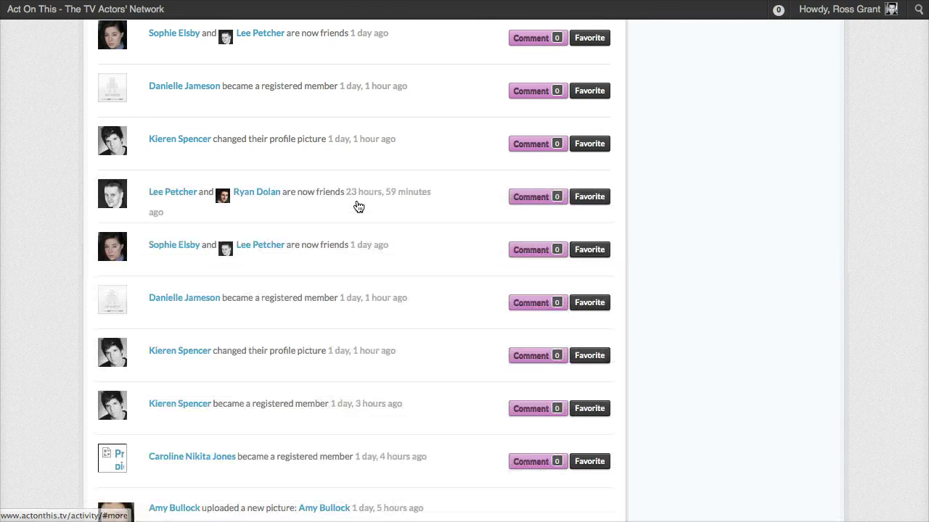
scroll(356, 206, down, 6)
scroll(356, 205, down, 2)
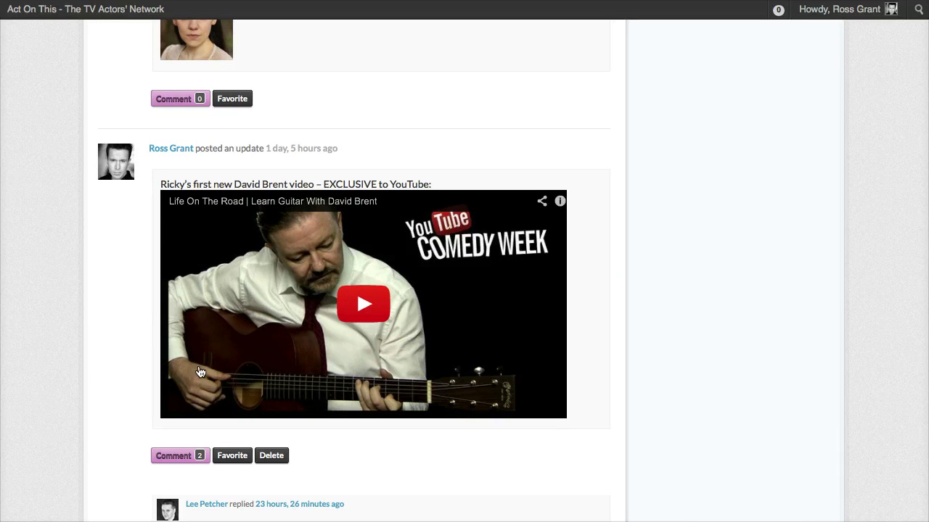
Open the Life On The Road video on YouTube, play it, and display its share link.
click(248, 207)
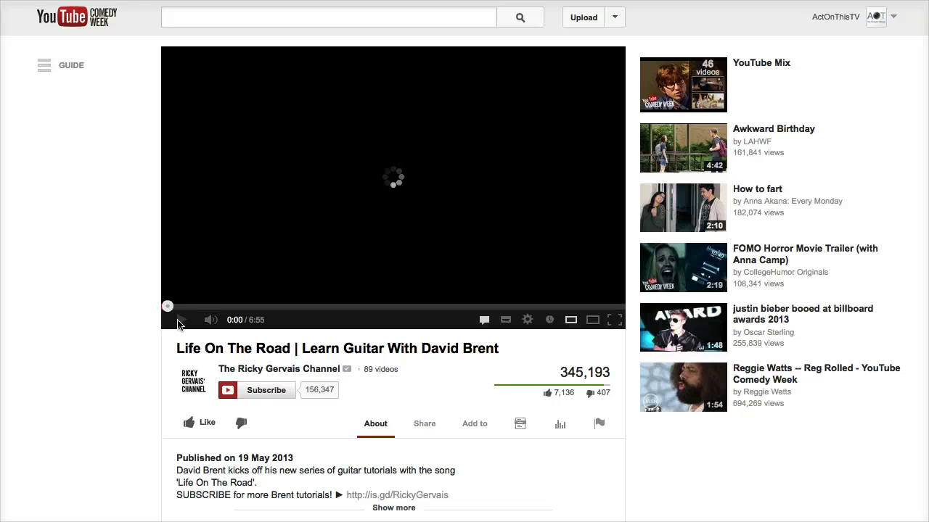
click(181, 320)
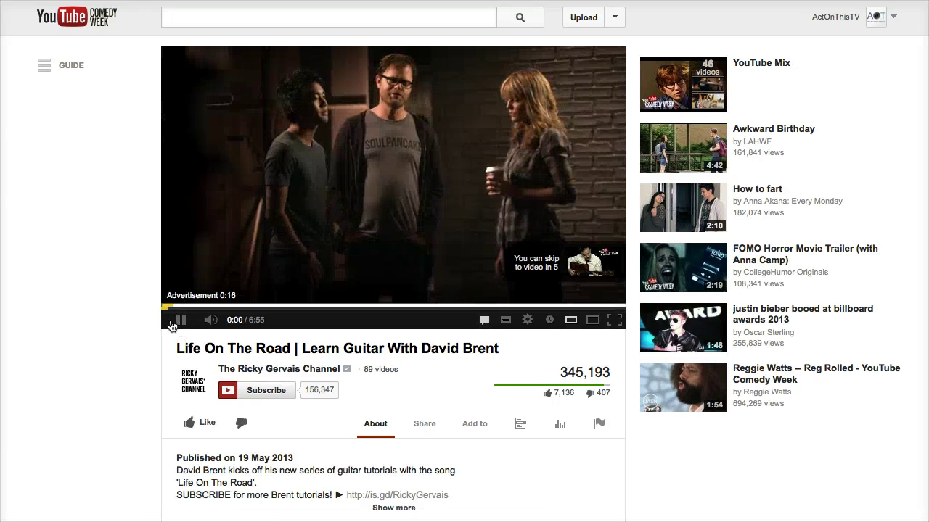
scroll(178, 319, down, 3)
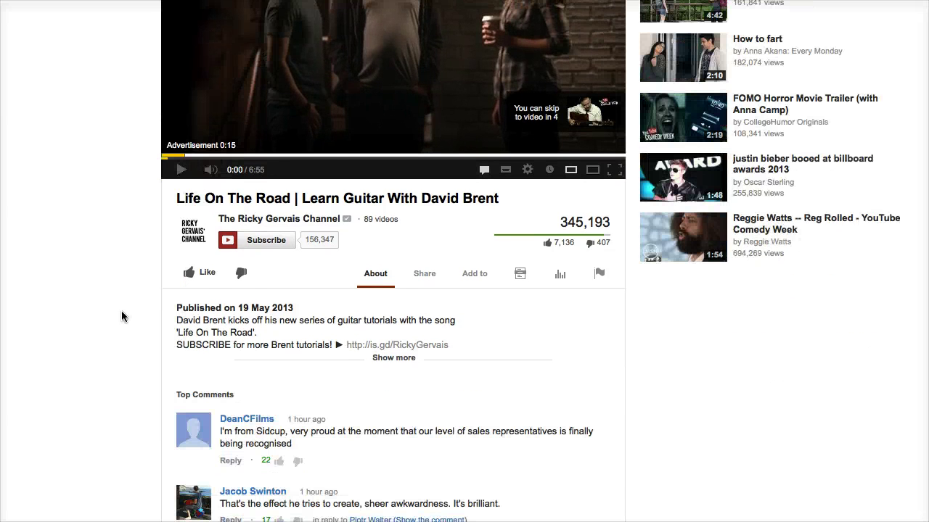
click(416, 280)
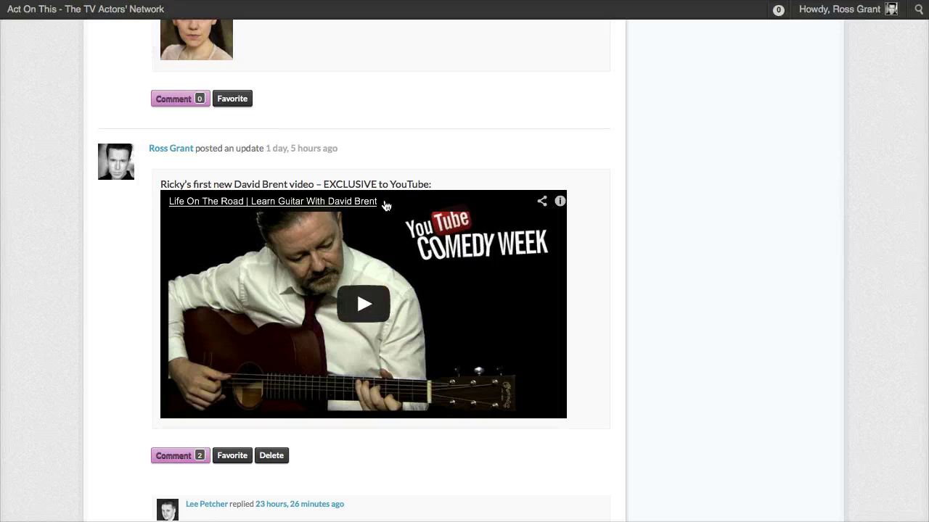
scroll(415, 211, up, 20)
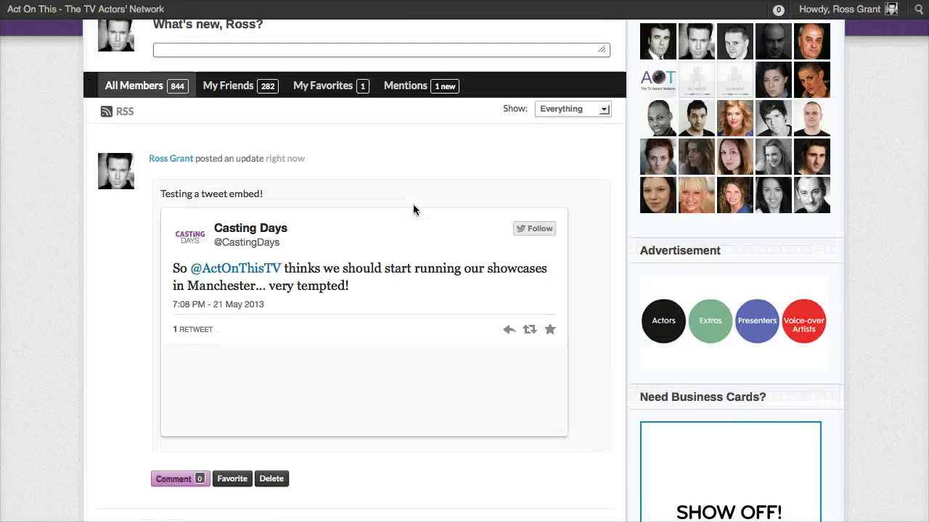
scroll(413, 206, up, 5)
click(293, 380)
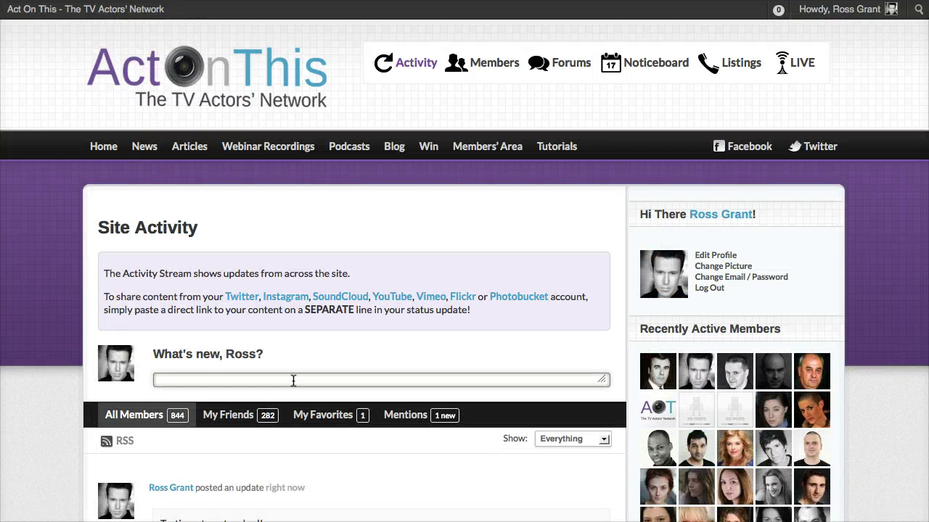